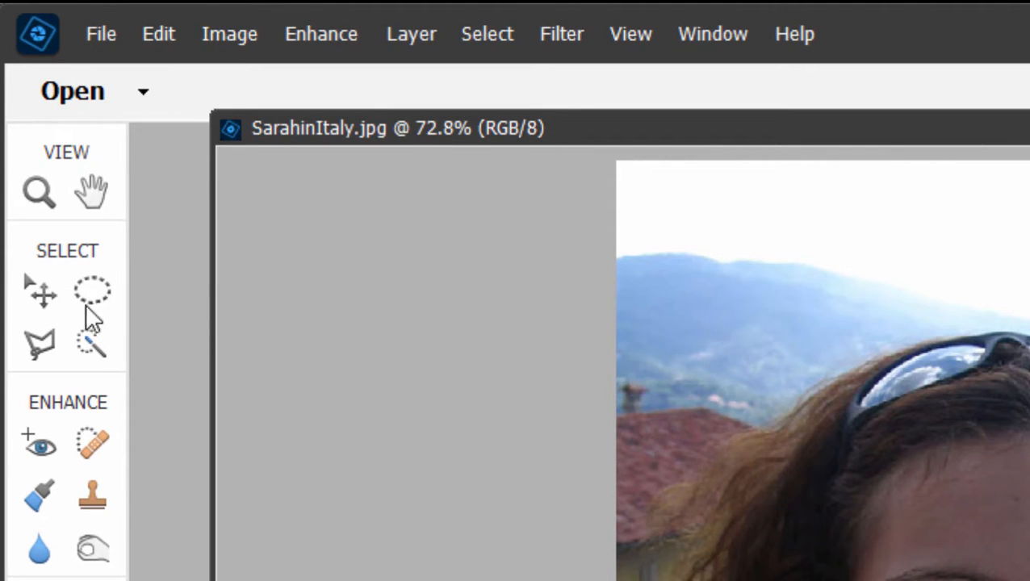
Activate the Polygonal Lasso and select the woman in SarahinItaly.jpg with the automatic Subject selection.
left_click(33, 356)
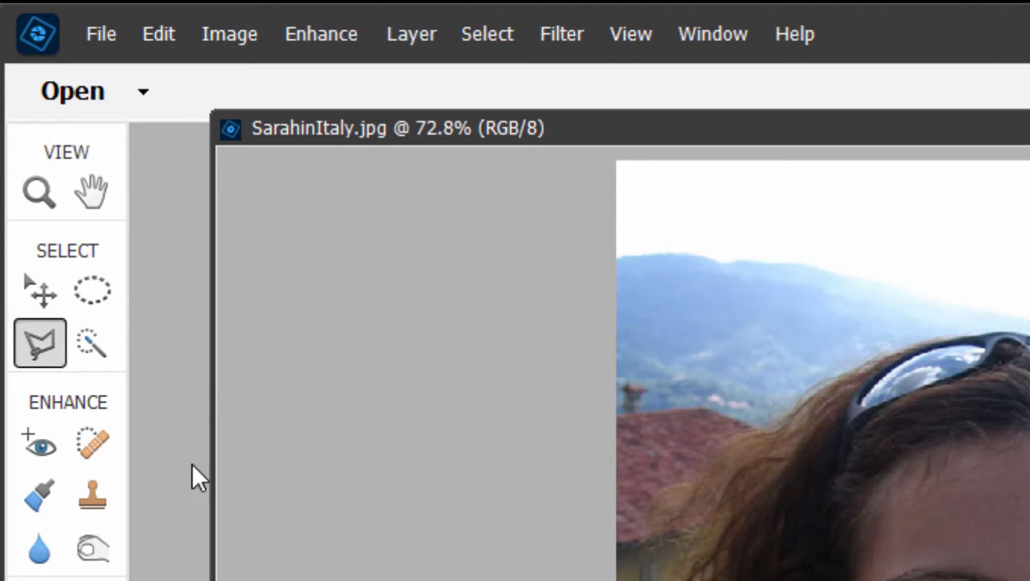
left_click(501, 36)
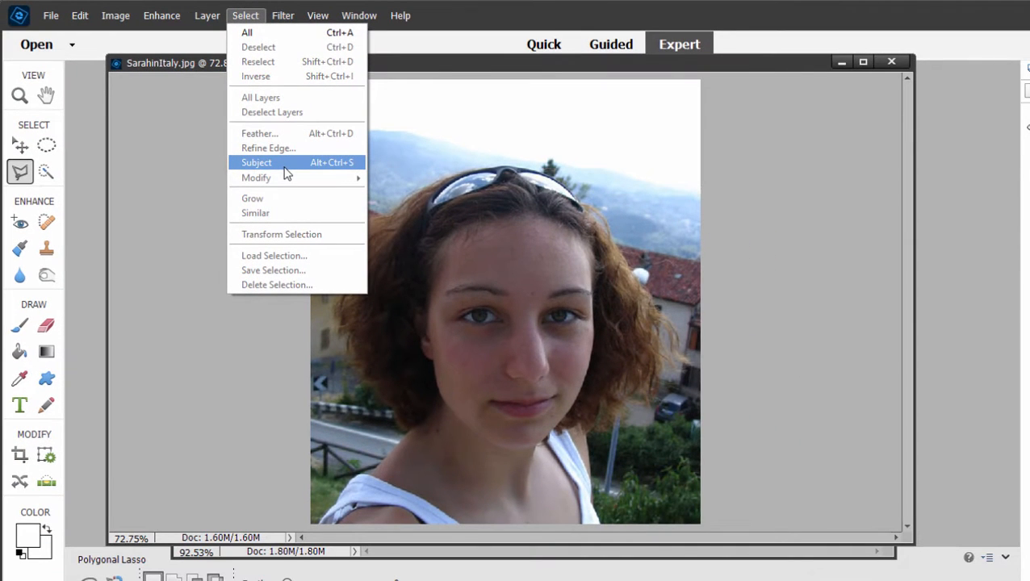
left_click(285, 165)
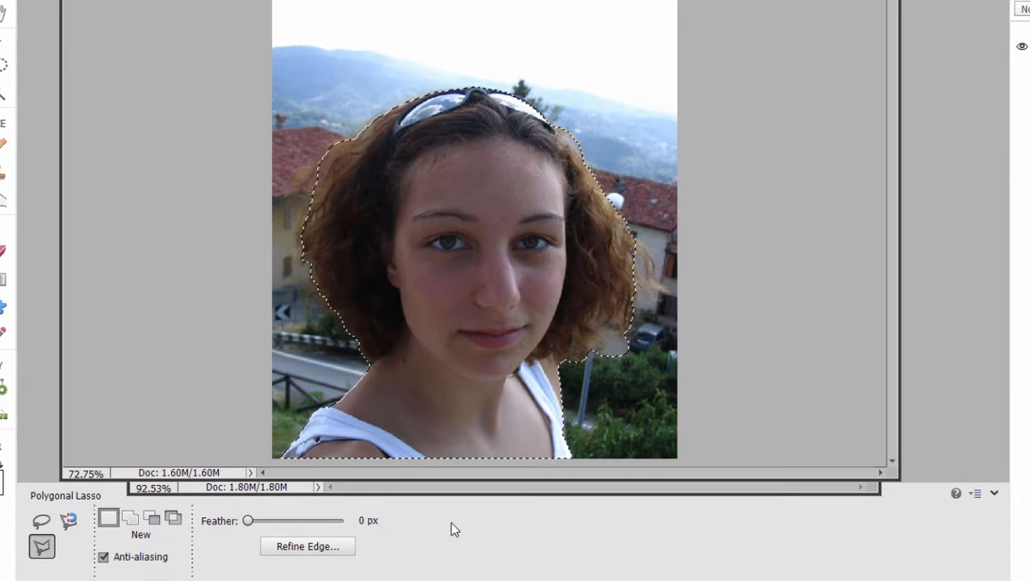
Refine the selection's edge by brushing along the hair on both sides of the head, keeping the output as a selection.
left_click(327, 549)
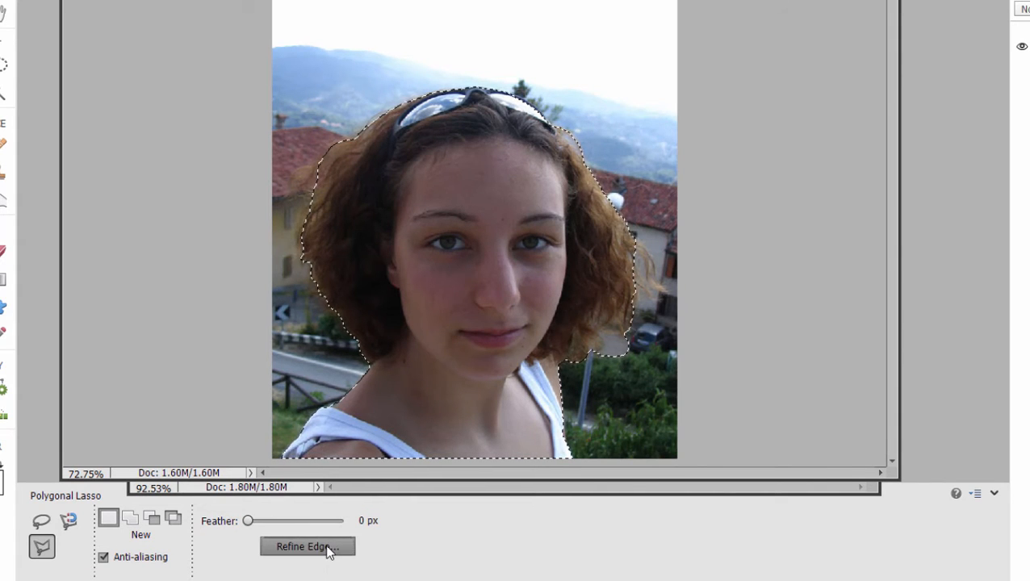
left_click_drag(714, 68, 811, 62)
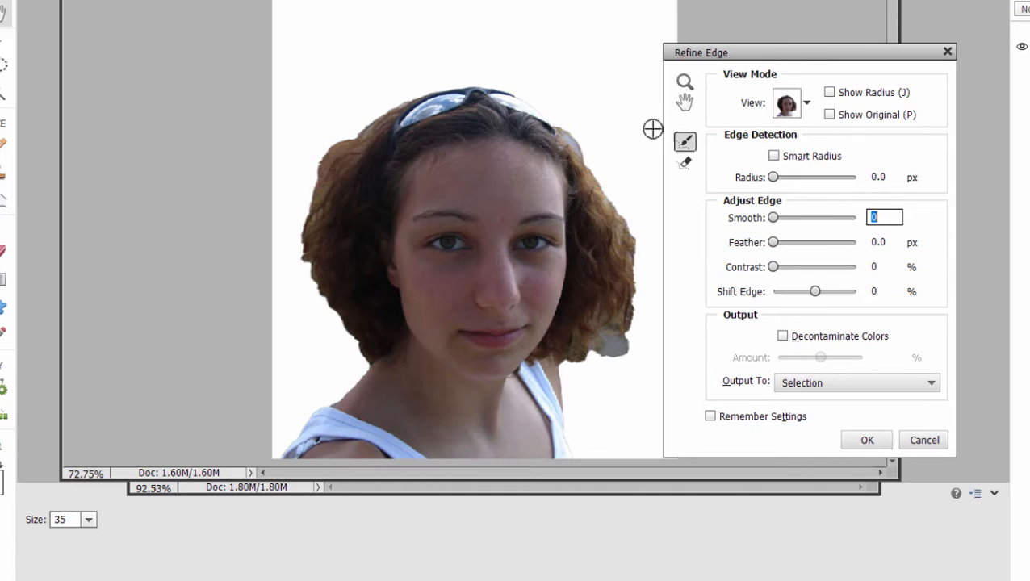
left_click_drag(627, 228, 622, 288)
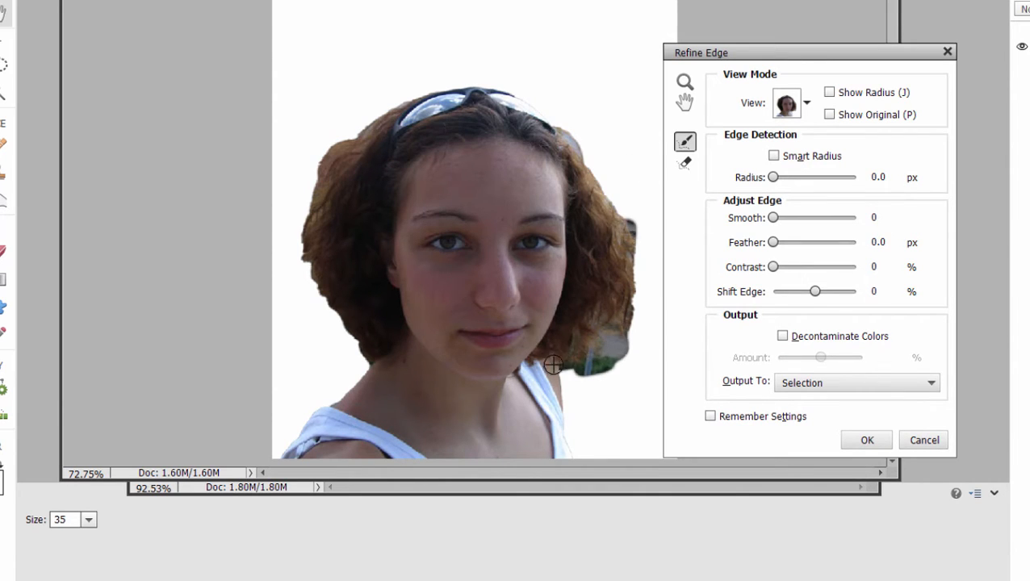
left_click_drag(553, 364, 628, 344)
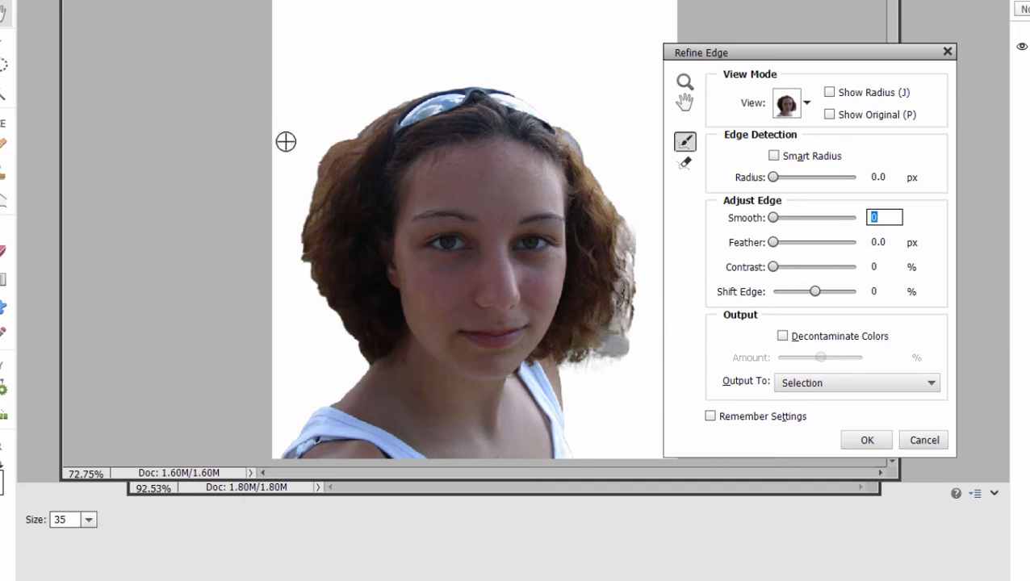
mouse_move(310, 171)
left_mouse_down()
mouse_move(307, 260)
mouse_move(358, 354)
mouse_move(321, 282)
left_mouse_up()
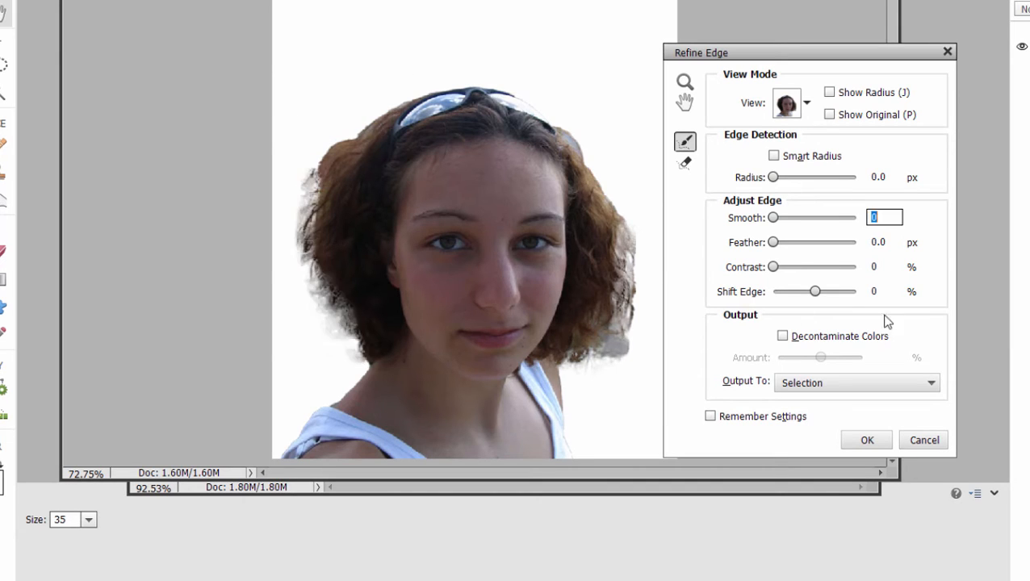
mouse_move(636, 294)
left_mouse_down()
mouse_move(615, 348)
mouse_move(574, 363)
left_mouse_up()
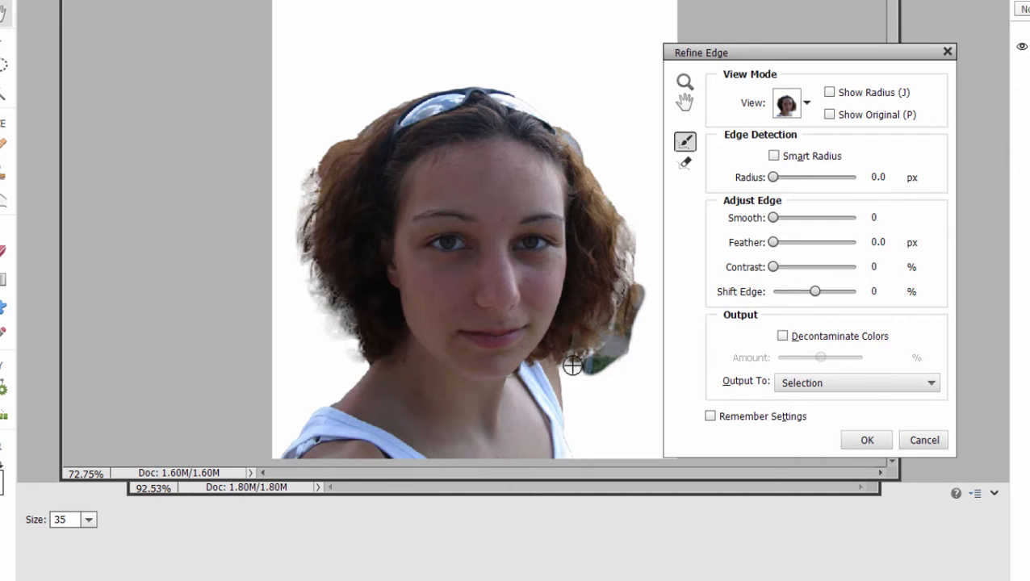
left_click(866, 441)
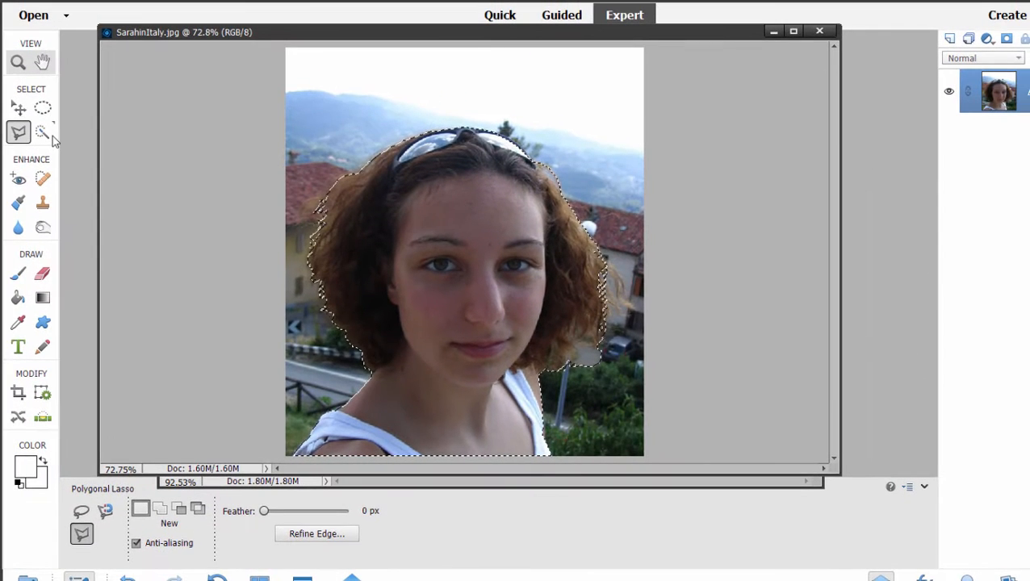
Switch to the Auto Selection tool and raise the selected woman's Brightness to 17, leaving Contrast at 0.
left_click(17, 110)
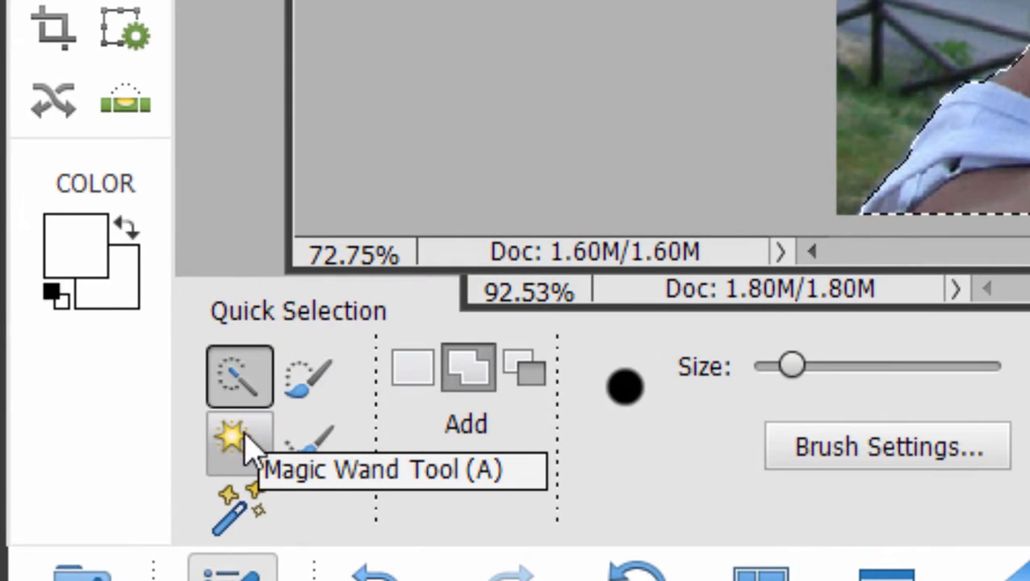
left_click(252, 513)
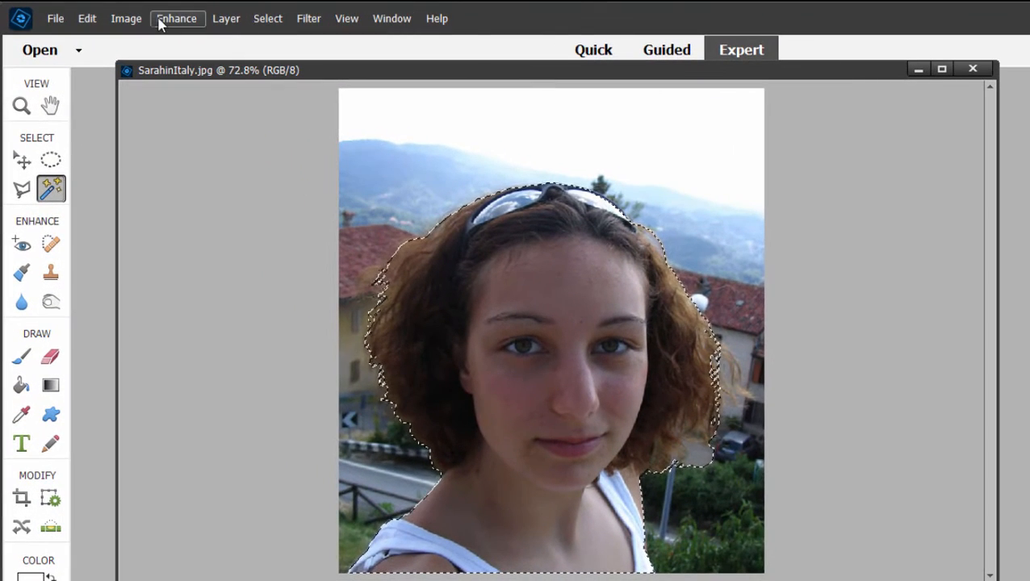
left_click(154, 18)
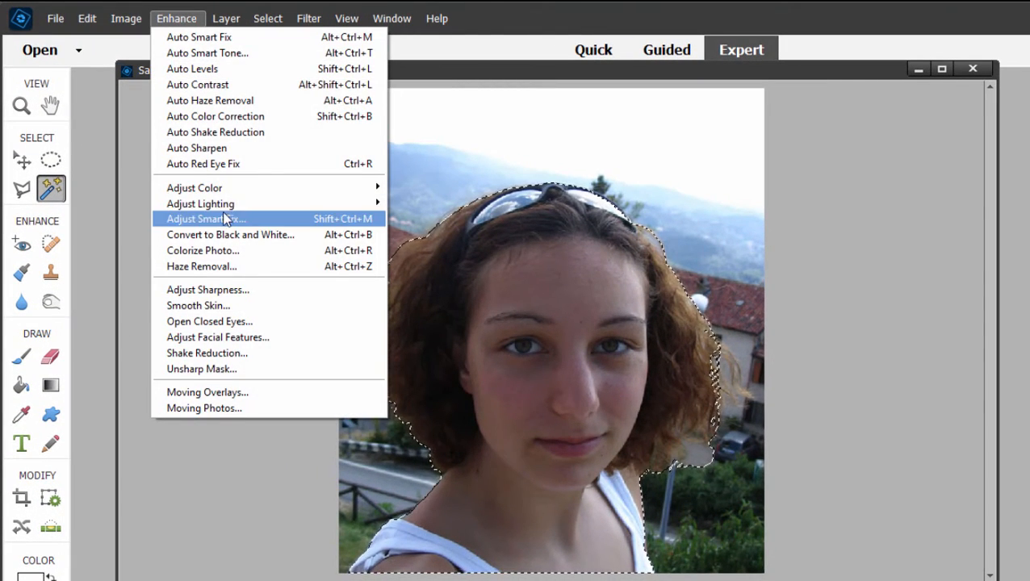
mouse_move(279, 205)
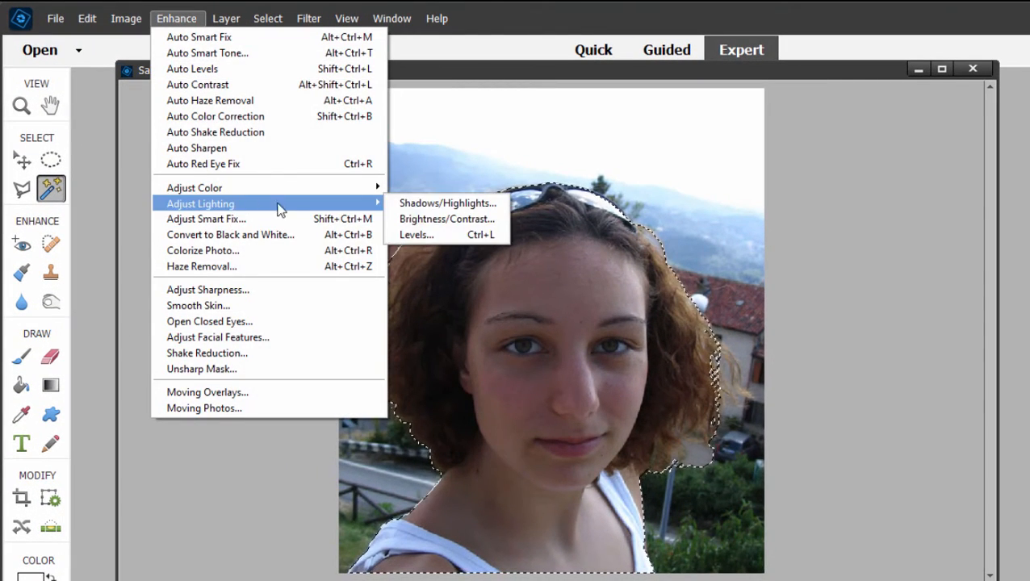
left_click(434, 220)
left_click_drag(558, 435, 913, 147)
mouse_move(845, 212)
left_mouse_down()
mouse_move(904, 218)
mouse_move(845, 218)
mouse_move(887, 218)
mouse_move(864, 218)
left_mouse_up()
left_click_drag(750, 216, 739, 217)
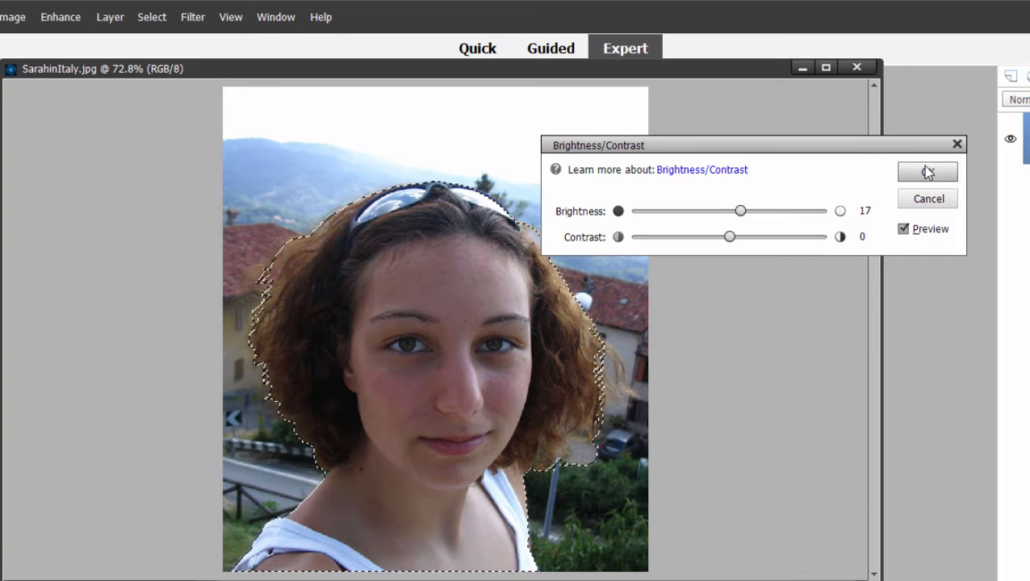
left_click(925, 169)
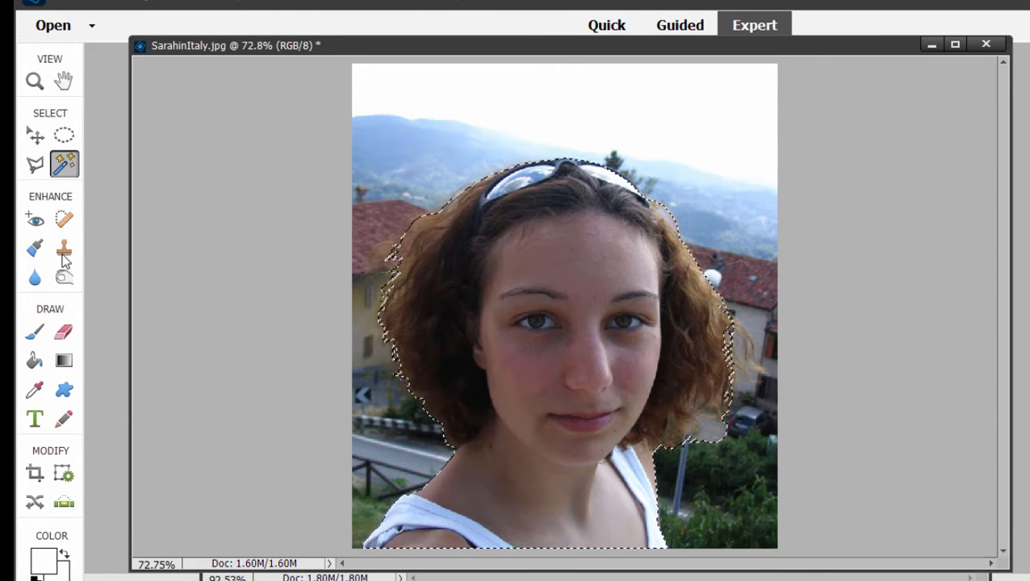
Darken the selected woman's hair with the Burn tool and cut her out of the photo to the clipboard.
left_click(60, 279)
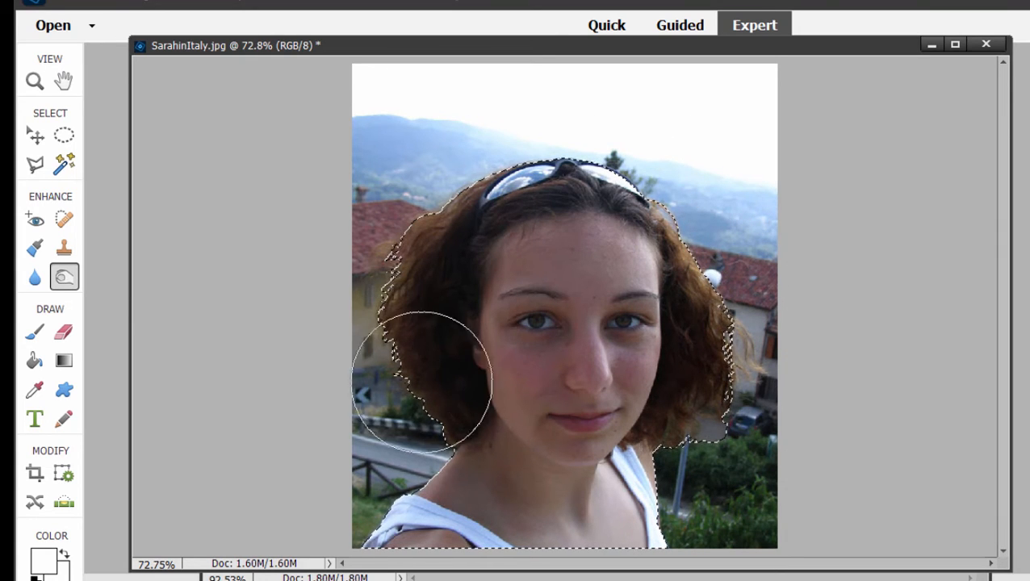
key("v")
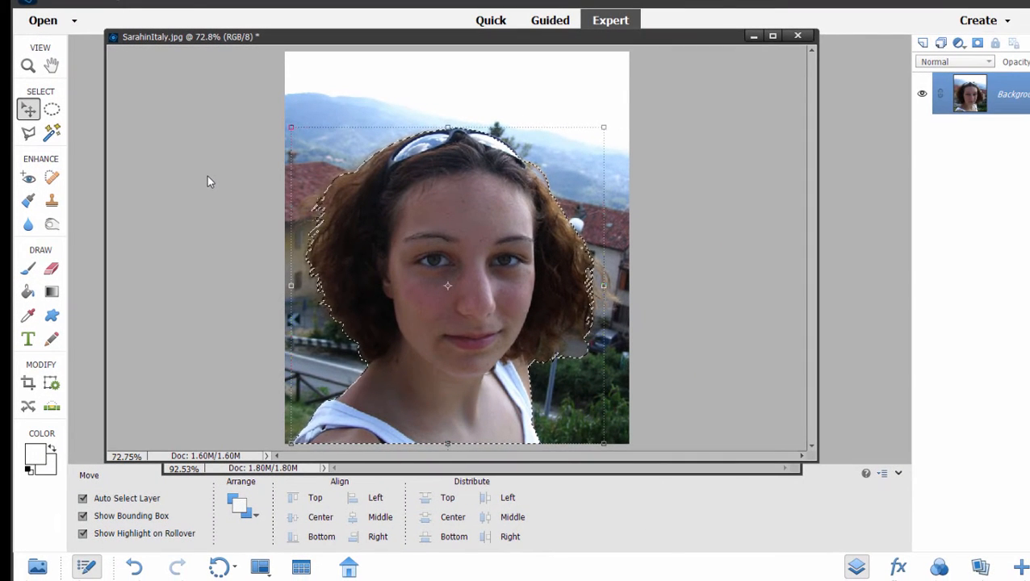
key("ctrl+c")
key("ctrl+x")
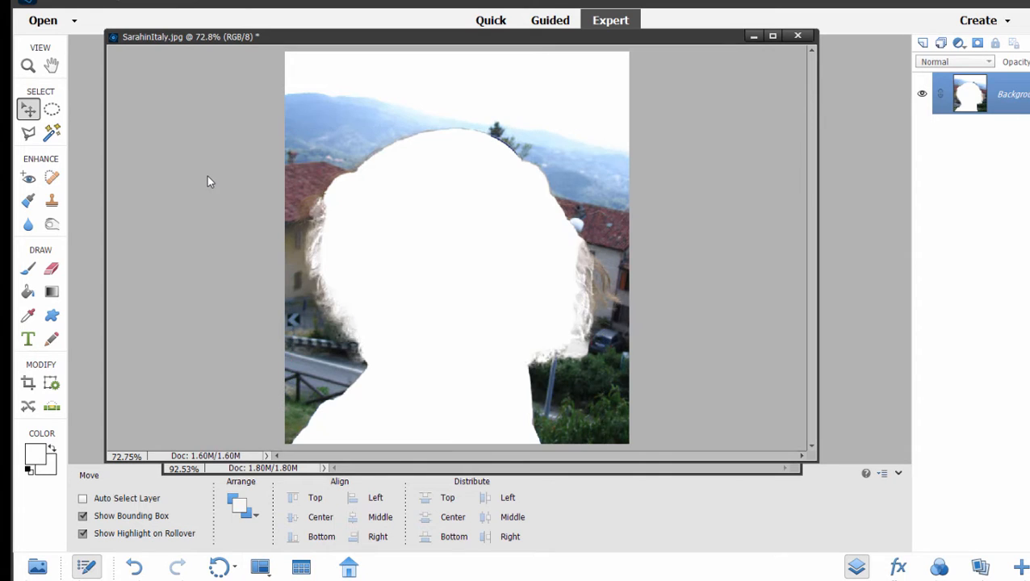
Bring ComicCity.jpg to the front, paste the woman into it and position her over the city skyline.
left_click_drag(382, 44, 588, 118)
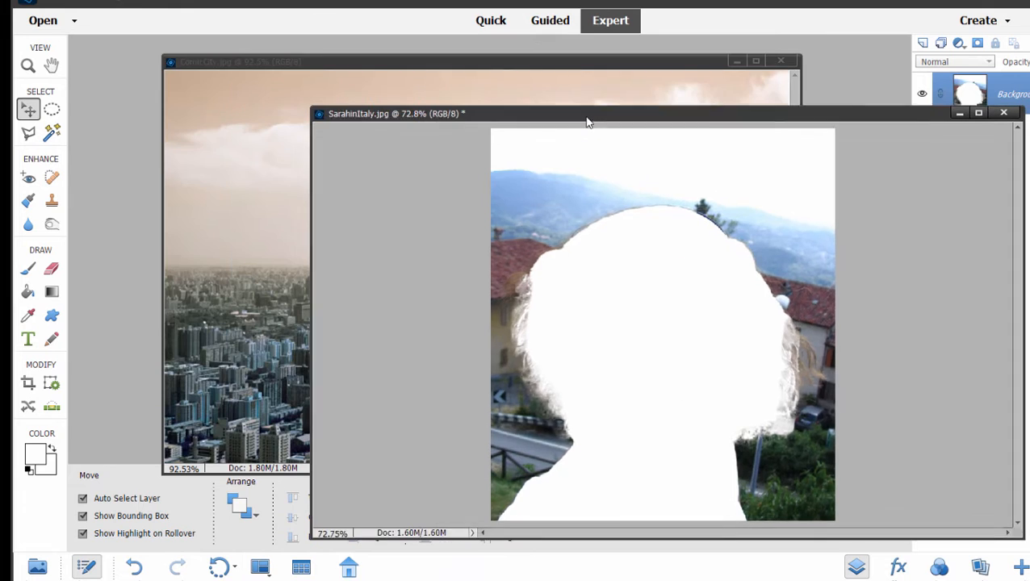
left_click(335, 73)
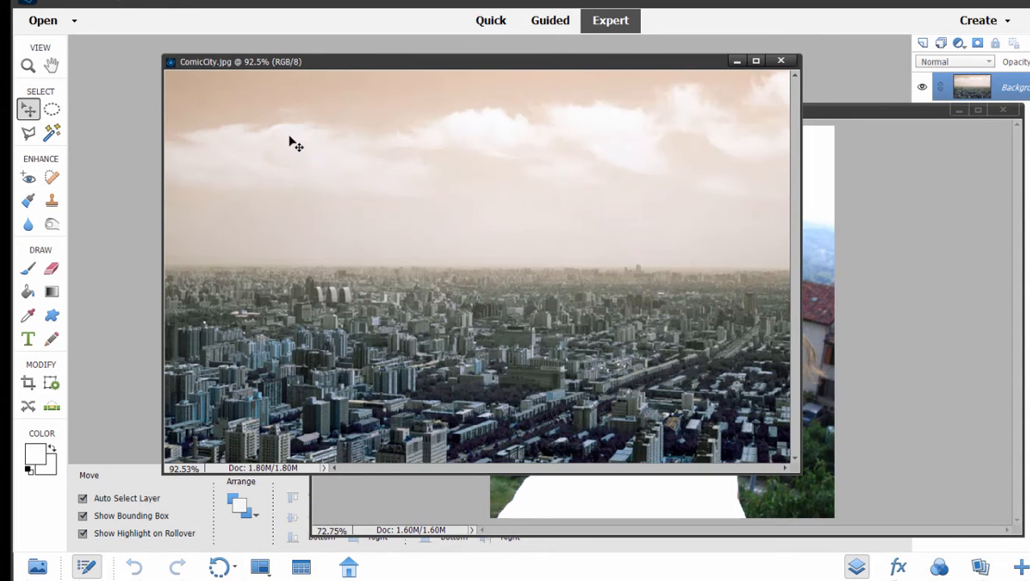
left_click_drag(289, 142, 300, 204)
left_click(562, 225)
key("ctrl+v")
left_click_drag(391, 87, 399, 112)
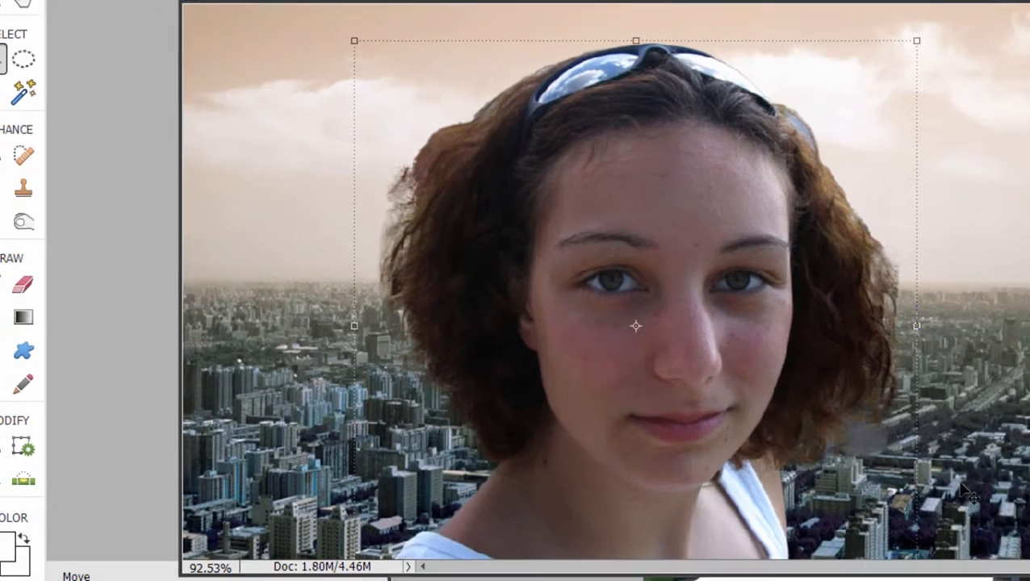
Paste the woman back into SarahinItaly.jpg as a separate layer and move her over the white gap, flush with the photo's lower-left corner.
left_click(951, 138)
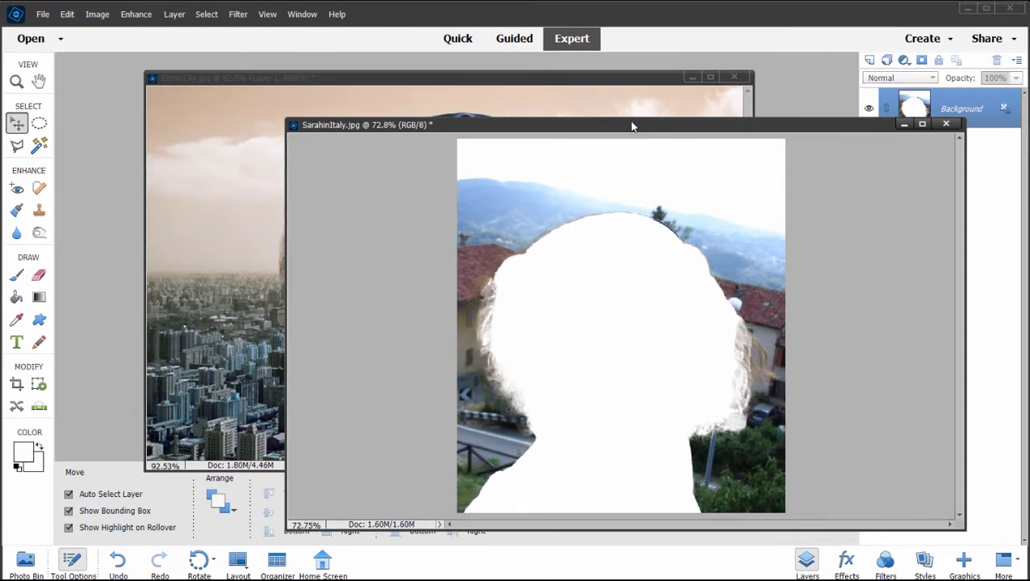
left_click_drag(632, 126, 464, 118)
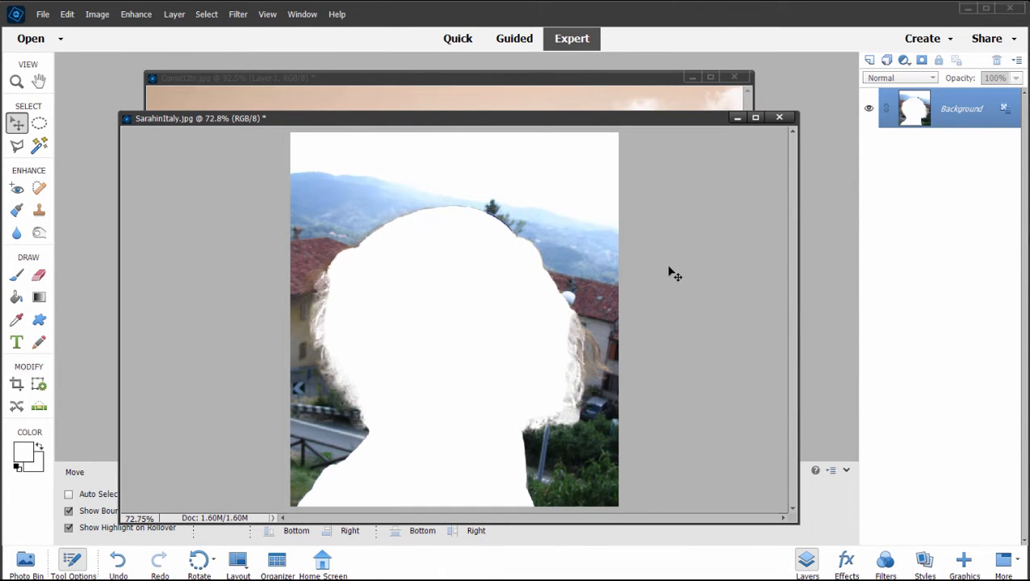
key("ctrl+v")
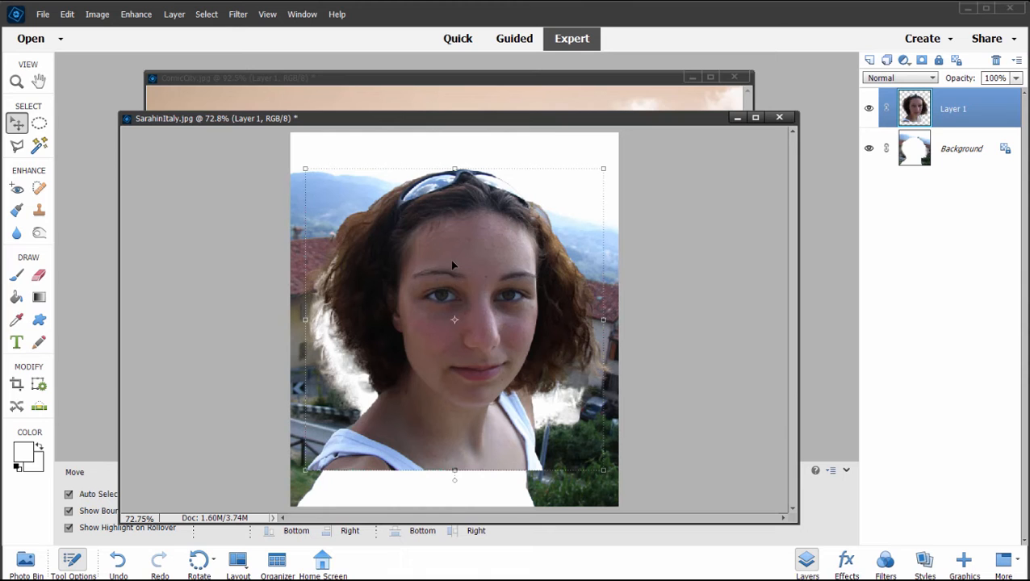
left_click_drag(452, 279, 430, 303)
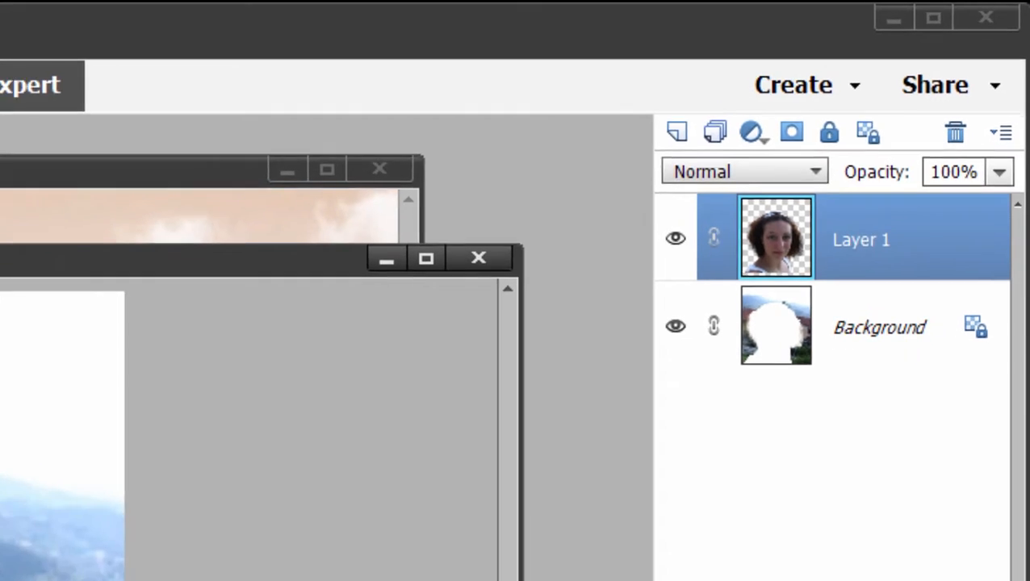
left_click_drag(186, 446, 415, 320)
mouse_move(396, 286)
left_mouse_down()
mouse_move(433, 285)
mouse_move(396, 292)
left_mouse_up()
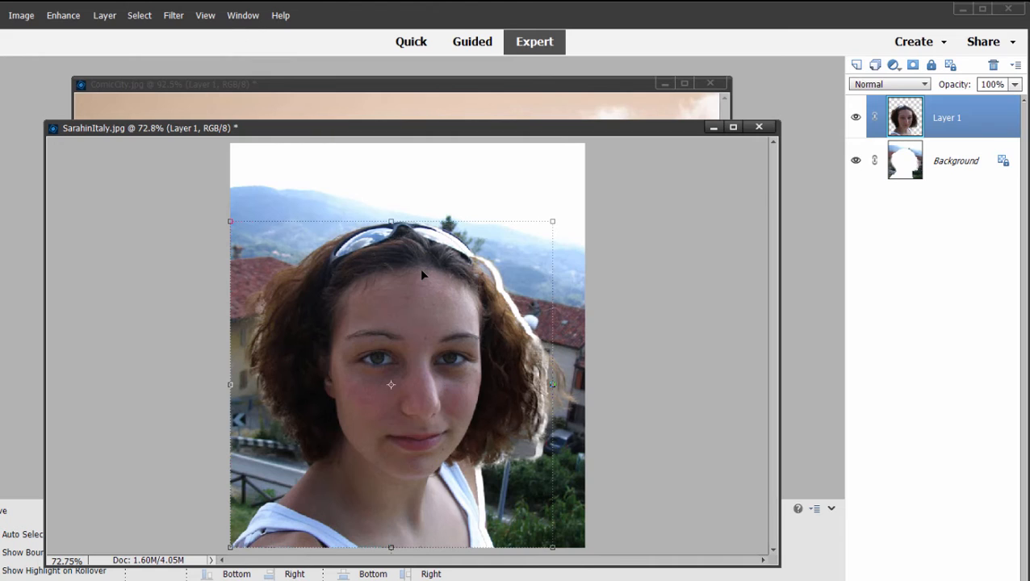
mouse_move(421, 274)
left_mouse_down()
mouse_move(432, 287)
mouse_move(476, 279)
mouse_move(462, 277)
mouse_move(596, 319)
mouse_move(453, 264)
mouse_move(451, 273)
mouse_move(485, 278)
mouse_move(434, 279)
left_mouse_up()
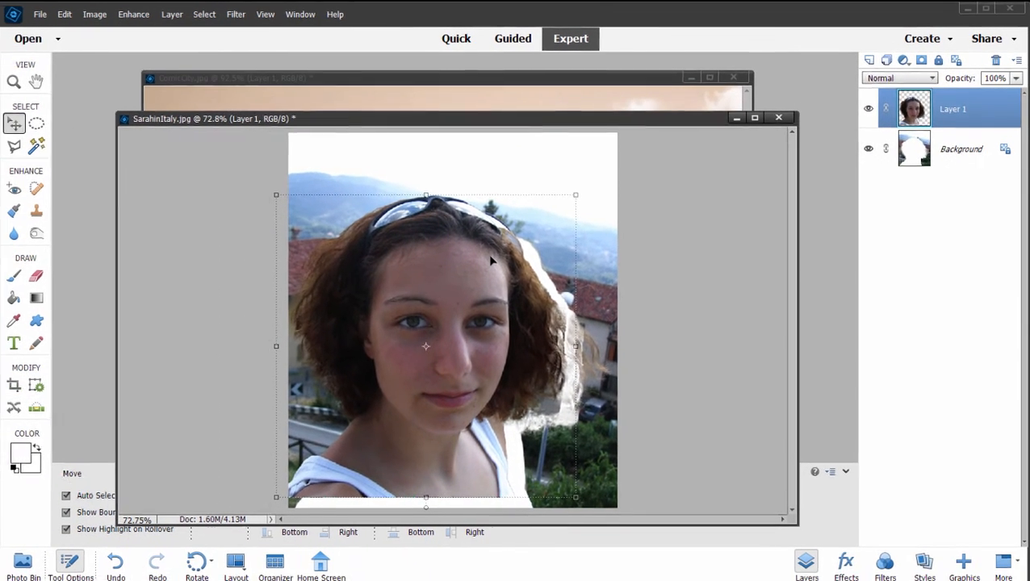
left_click_drag(467, 241, 478, 249)
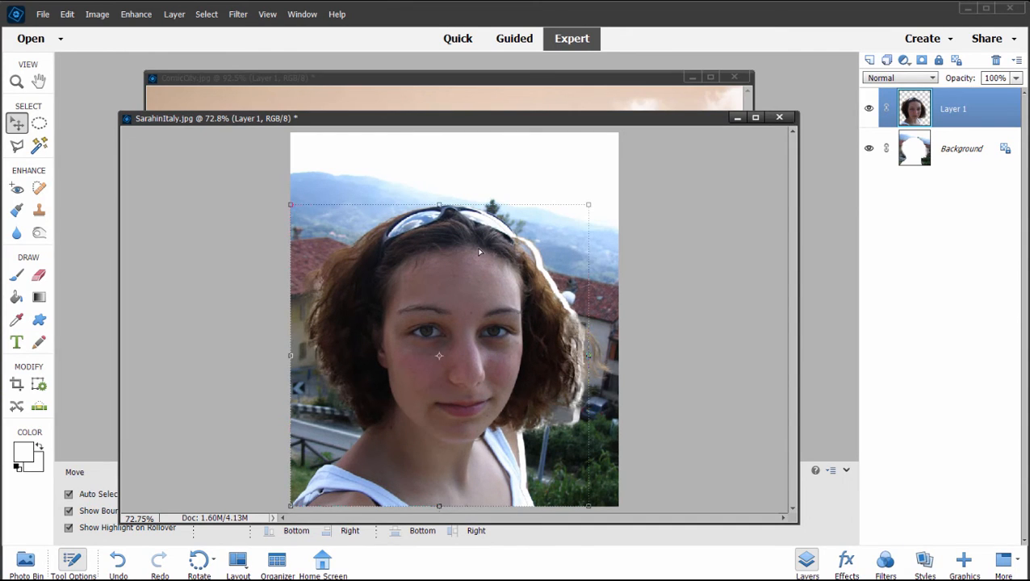
left_click(208, 14)
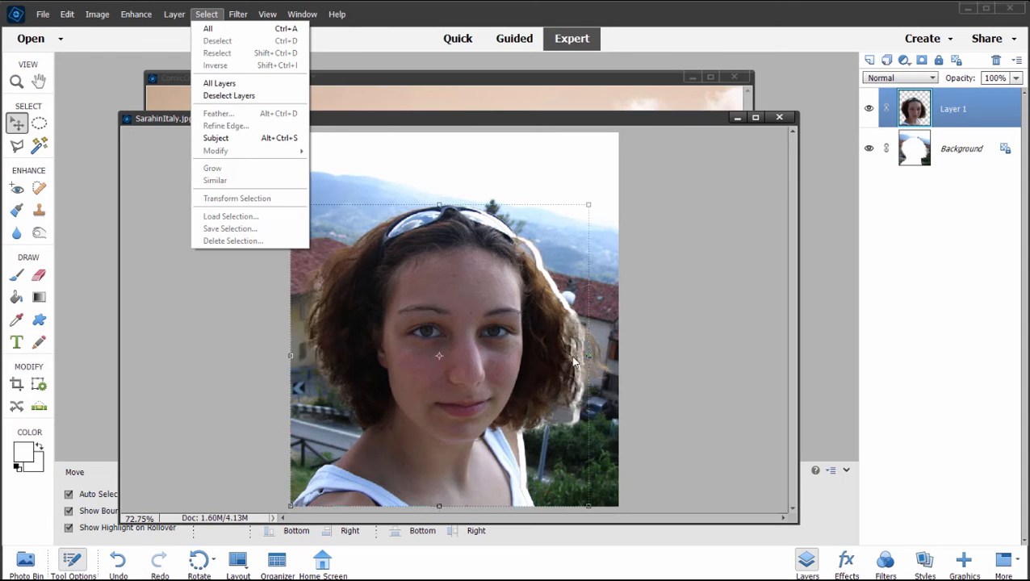
left_click(572, 389)
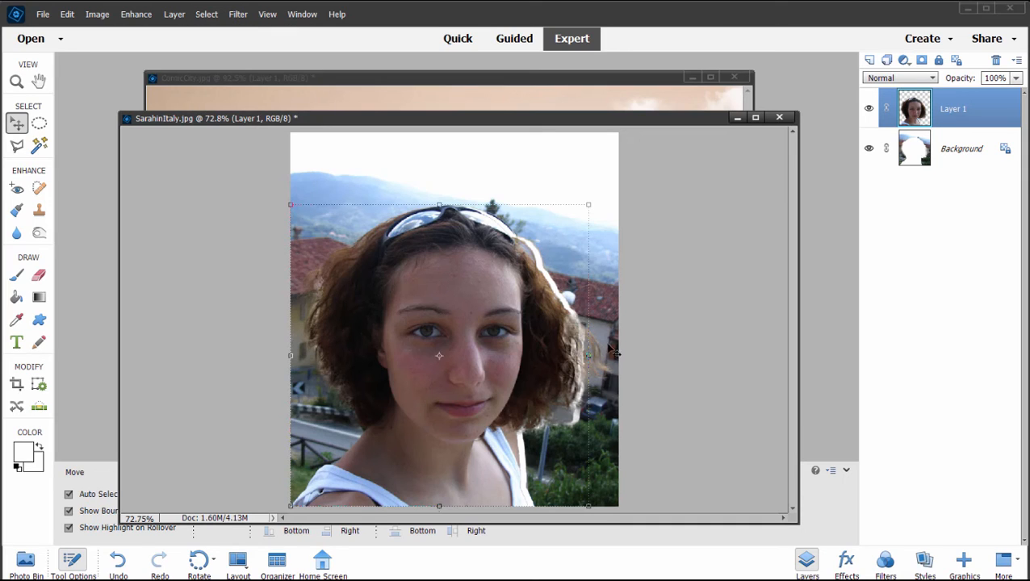